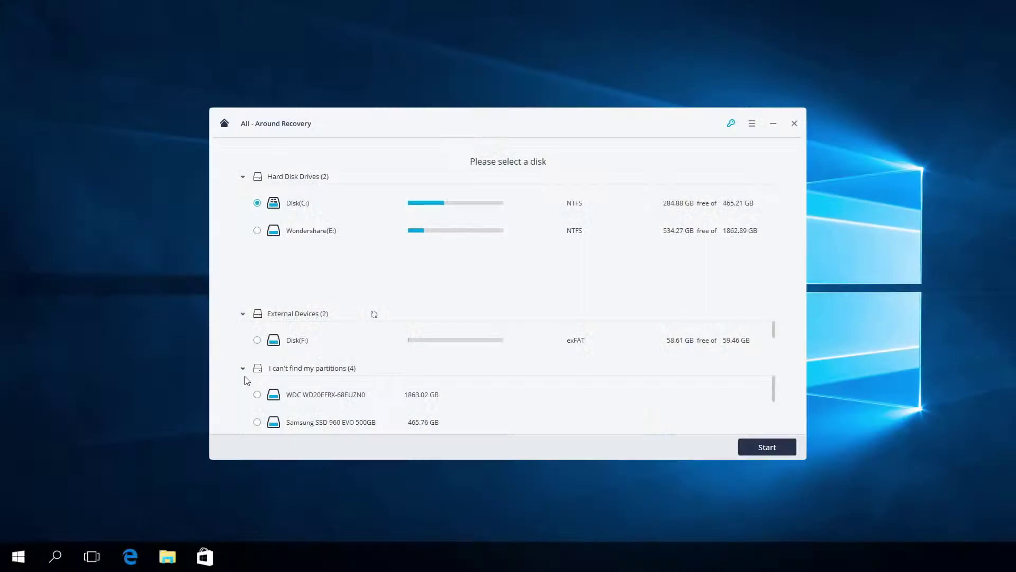
- Download the Recoverit Mac installer, recoverit_setup_full4138.zip, and expand it in Downloads
{"action": "left_click", "coordinate": [244, 368]}
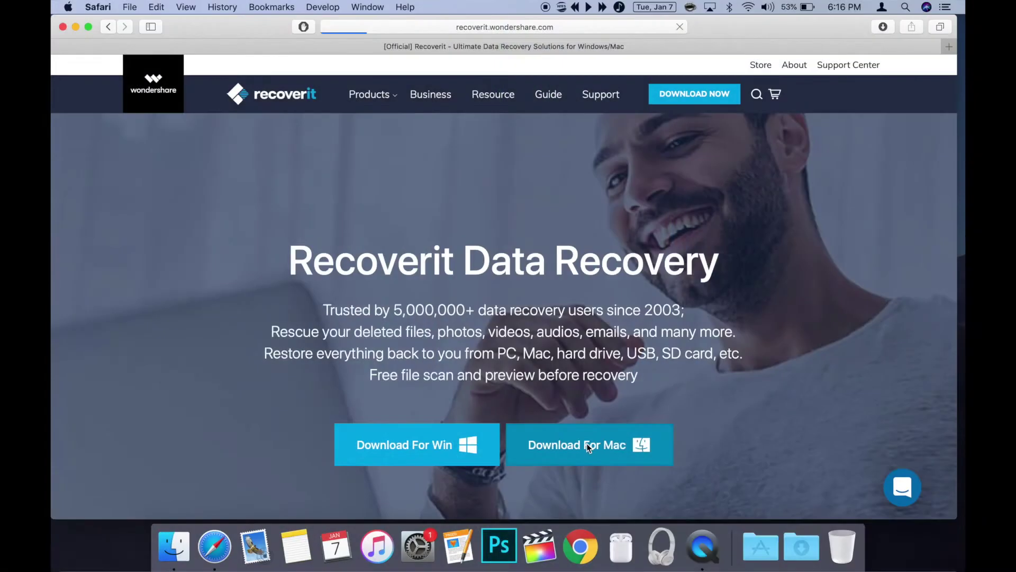
{"action": "left_click", "coordinate": [587, 444]}
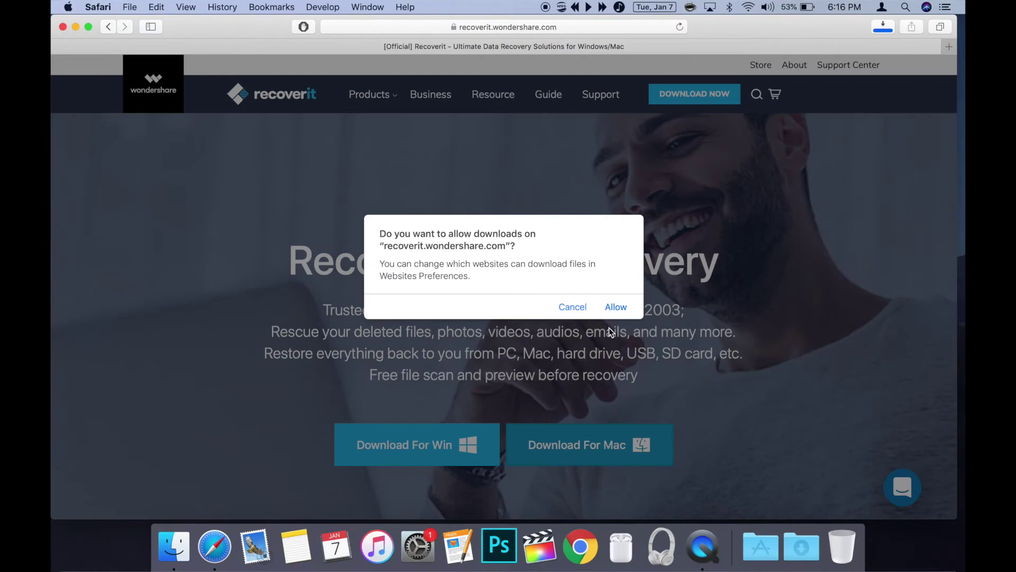
{"action": "left_click", "coordinate": [615, 307]}
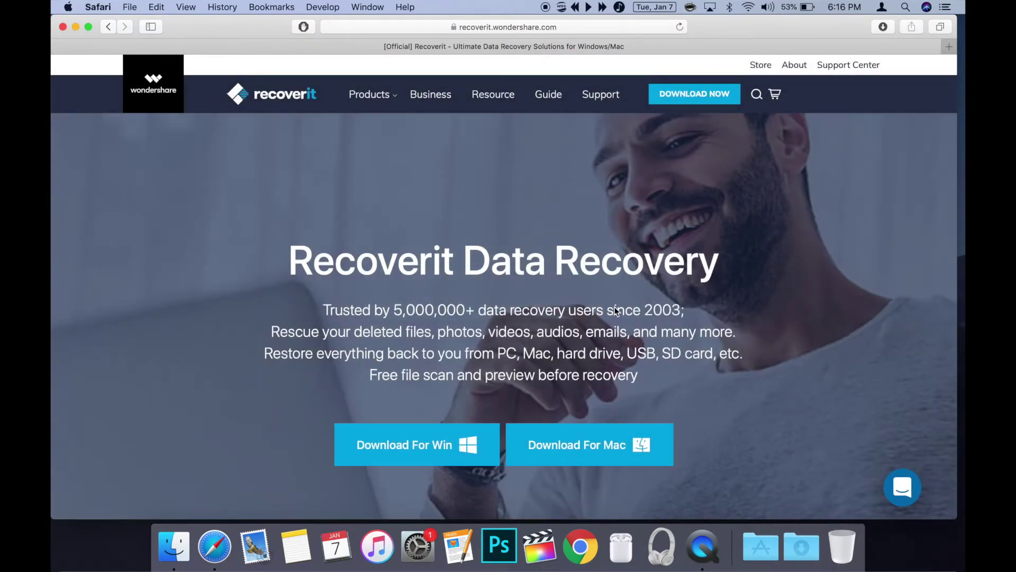
{"action": "left_click", "coordinate": [796, 528]}
{"action": "left_click", "coordinate": [800, 518]}
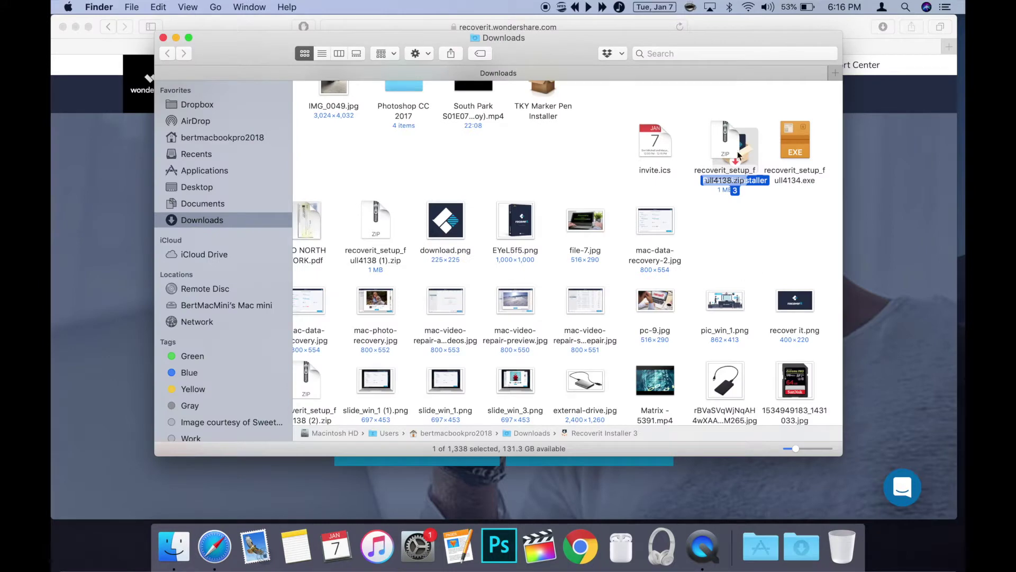
- Run the Recoverit installer and authorise the installation with the account password
{"action": "double_click", "coordinate": [740, 155]}
{"action": "left_click", "coordinate": [385, 405]}
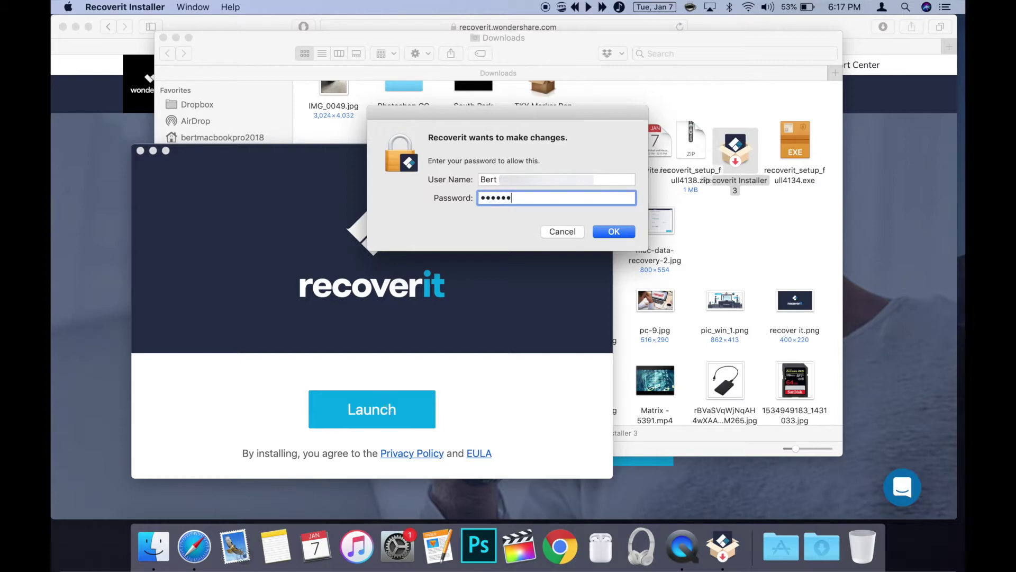
{"action": "key", "text": "Return"}
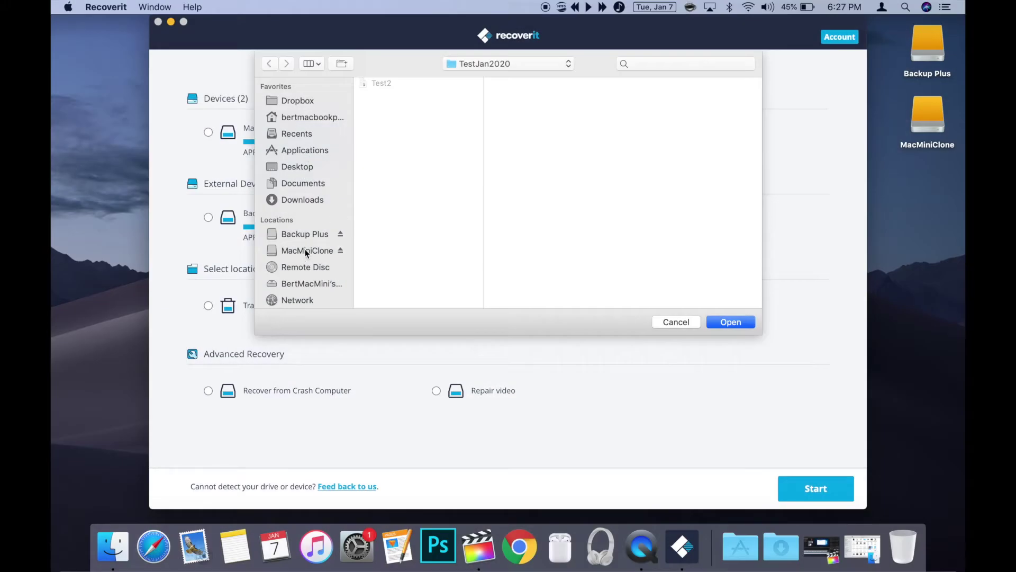
- Choose MacMiniClone > TestJan2020 as the location and start the deleted-file scan
{"action": "left_click", "coordinate": [306, 252]}
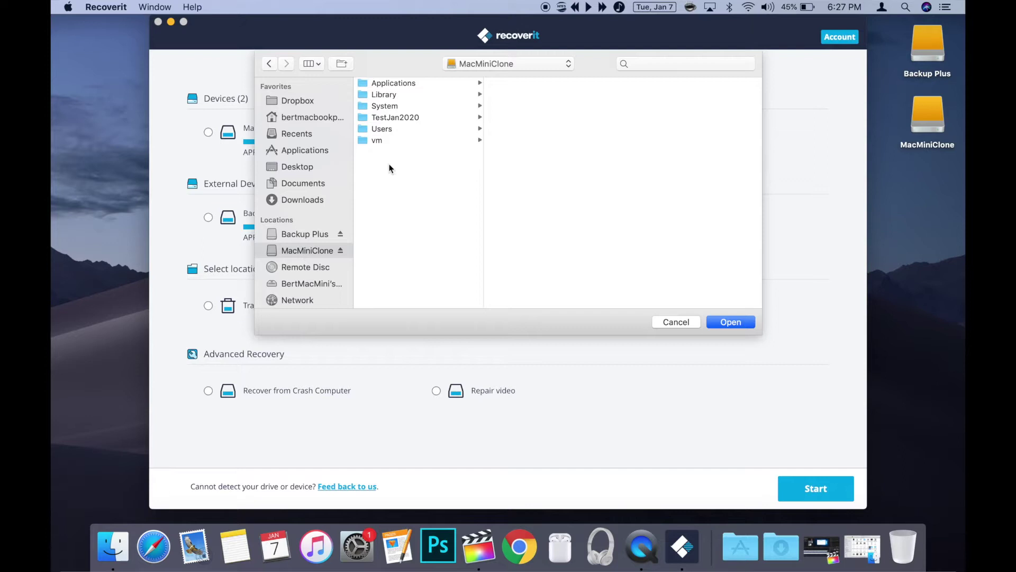
{"action": "left_click", "coordinate": [394, 119]}
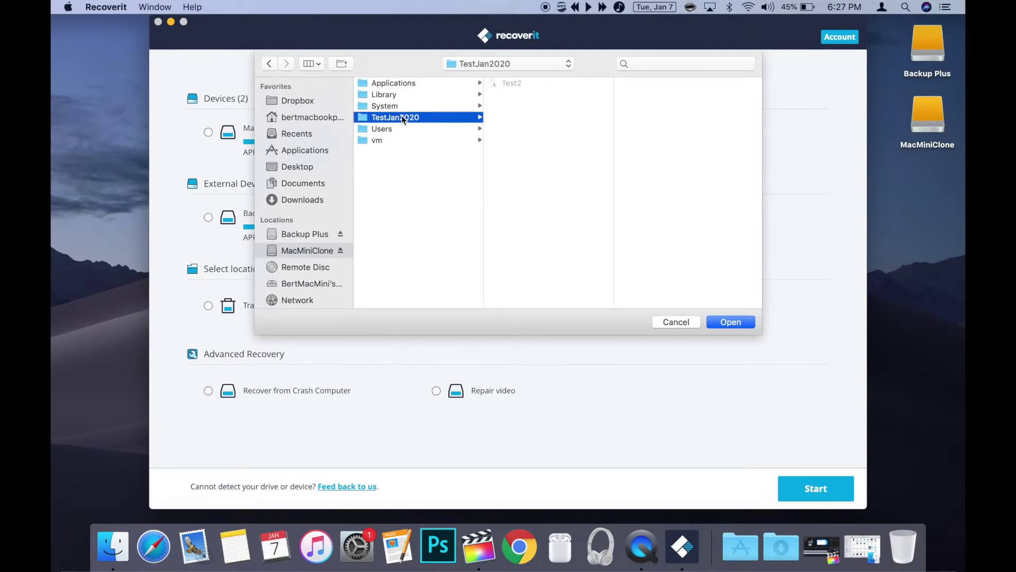
{"action": "key", "text": "Return"}
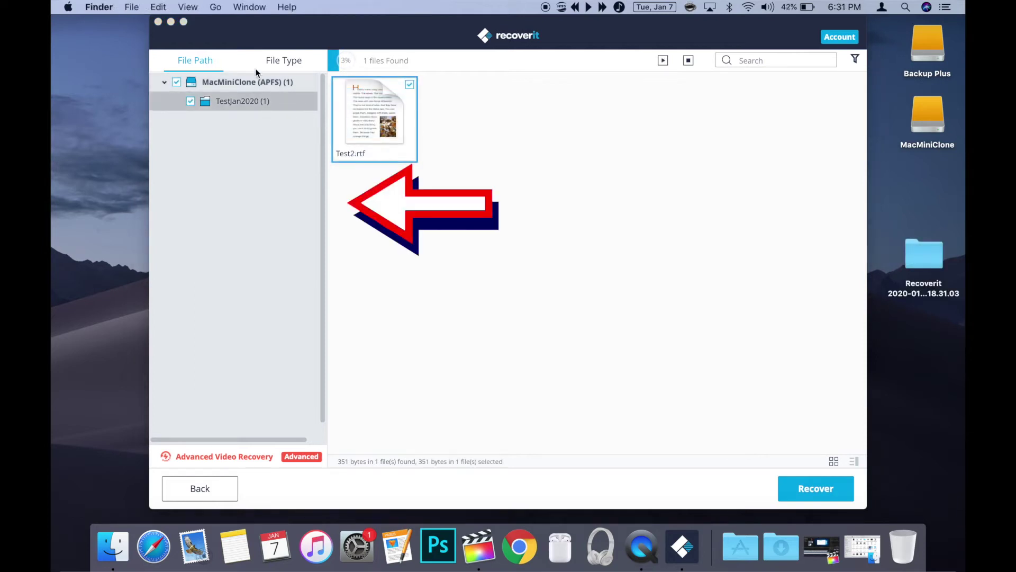
- Check the File Type grouping, go back to File Path, and tick Test2.rtf (351 bytes)
{"action": "left_click", "coordinate": [272, 63]}
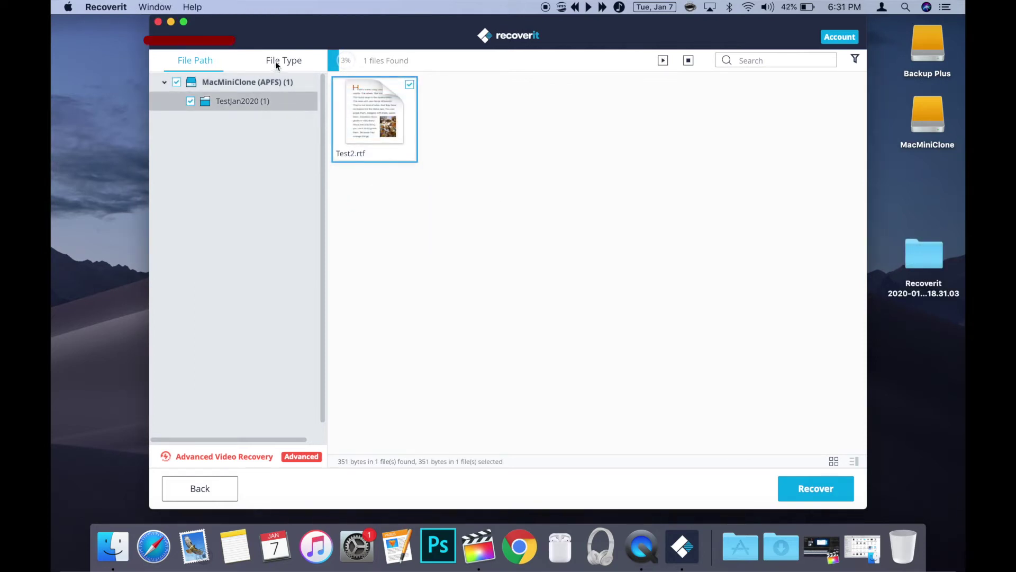
{"action": "left_click", "coordinate": [278, 59]}
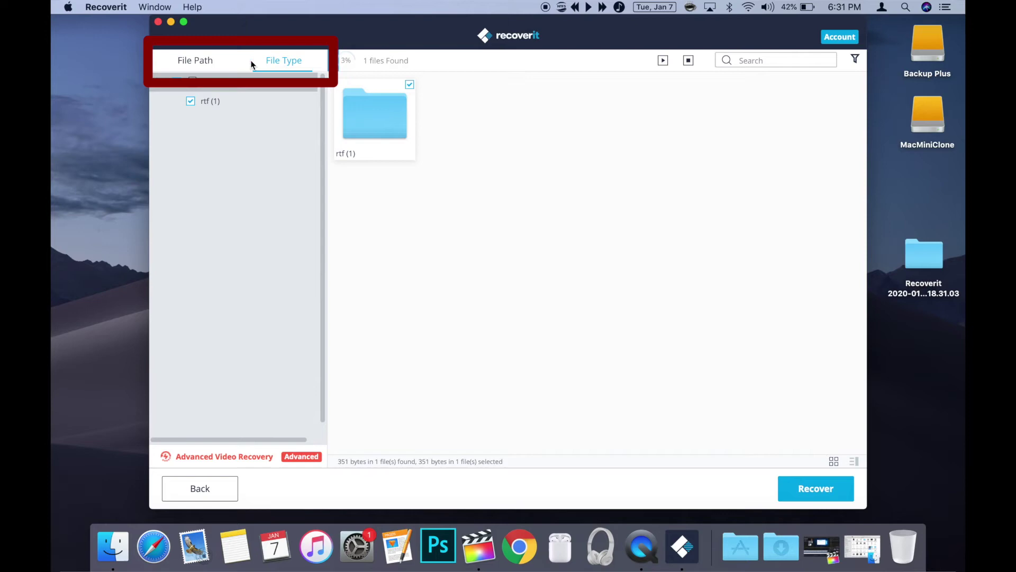
{"action": "left_click", "coordinate": [204, 64]}
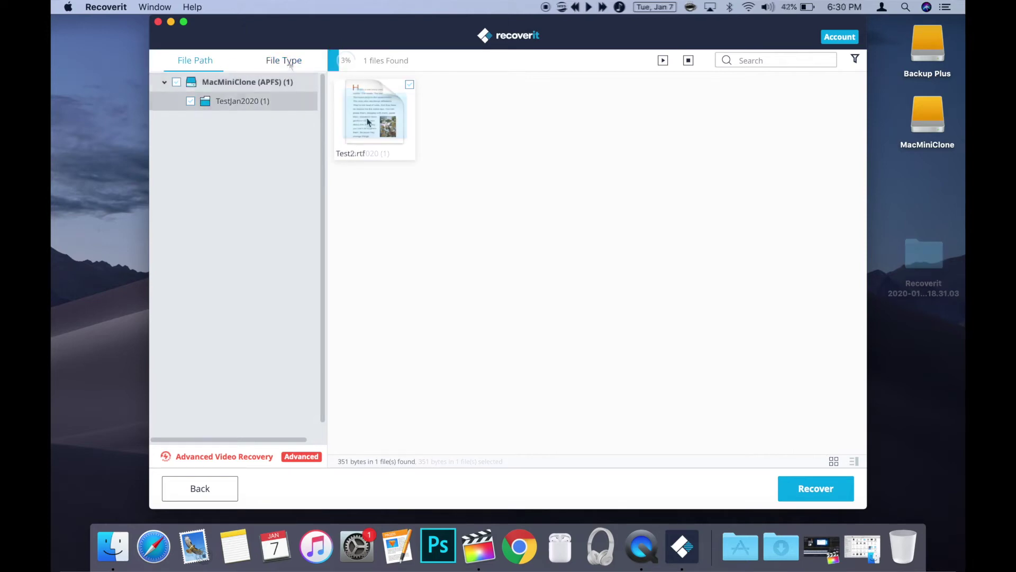
{"action": "left_click", "coordinate": [410, 85]}
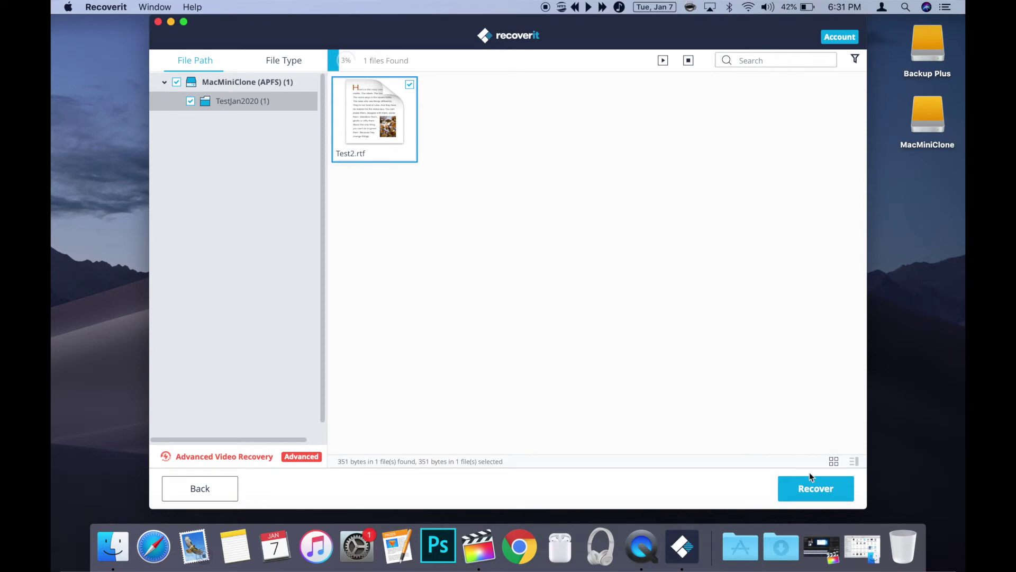
- Recover Test2.rtf to the Desktop in a new 'Recoverit 2020-01-07 at 18.31.03' folder
{"action": "left_click", "coordinate": [814, 489]}
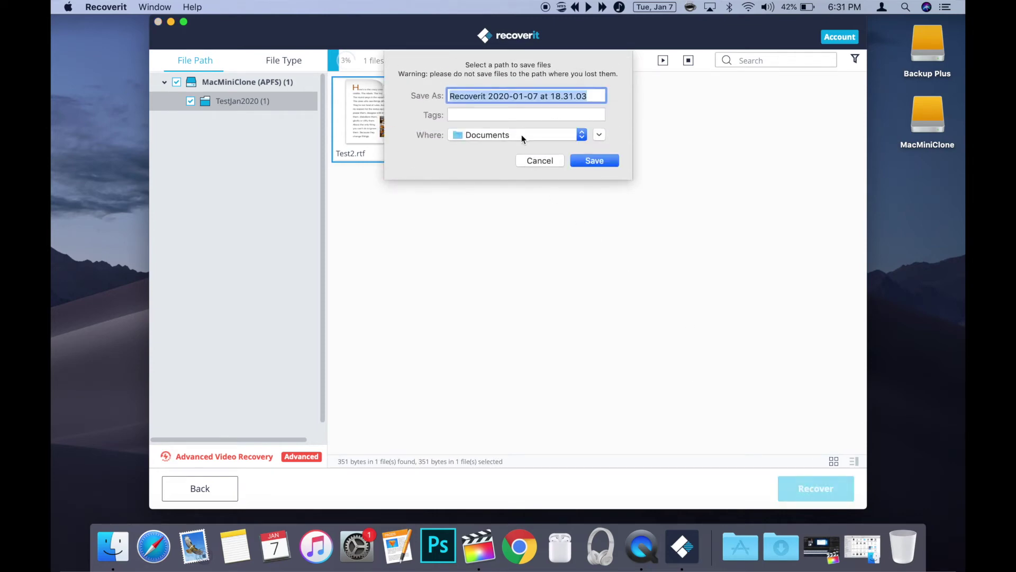
{"action": "left_click", "coordinate": [522, 134]}
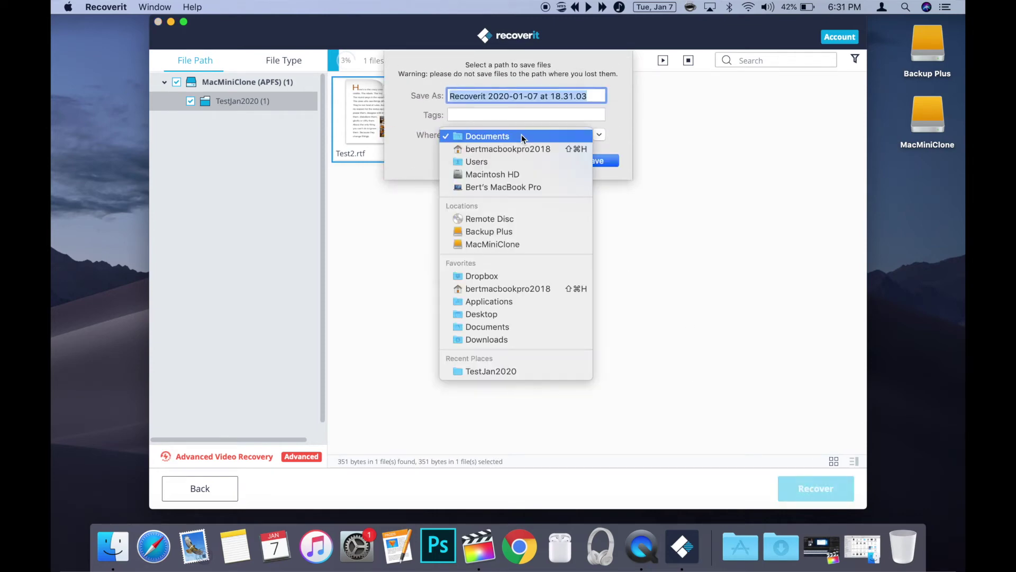
{"action": "left_click", "coordinate": [546, 315]}
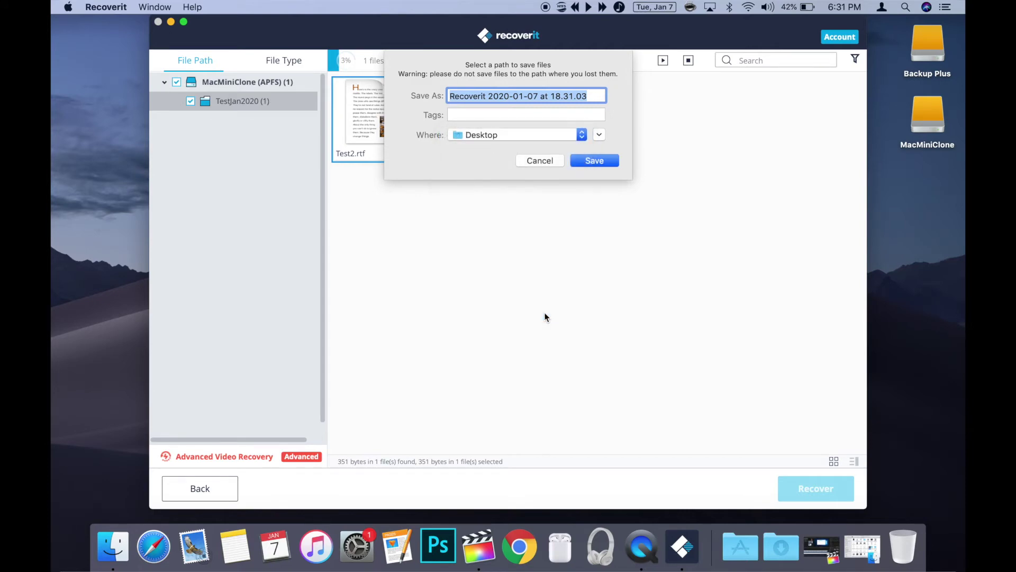
{"action": "left_click", "coordinate": [605, 164]}
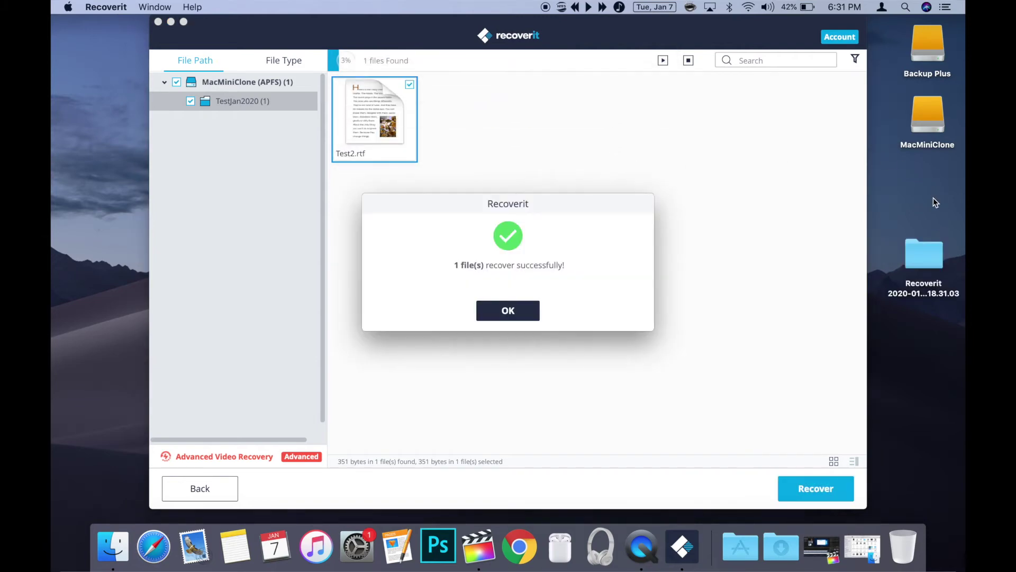
- Dismiss the success message and open MacMiniClone (APFS) > TestJan2020 to select Test2.rtf
{"action": "left_click", "coordinate": [522, 316]}
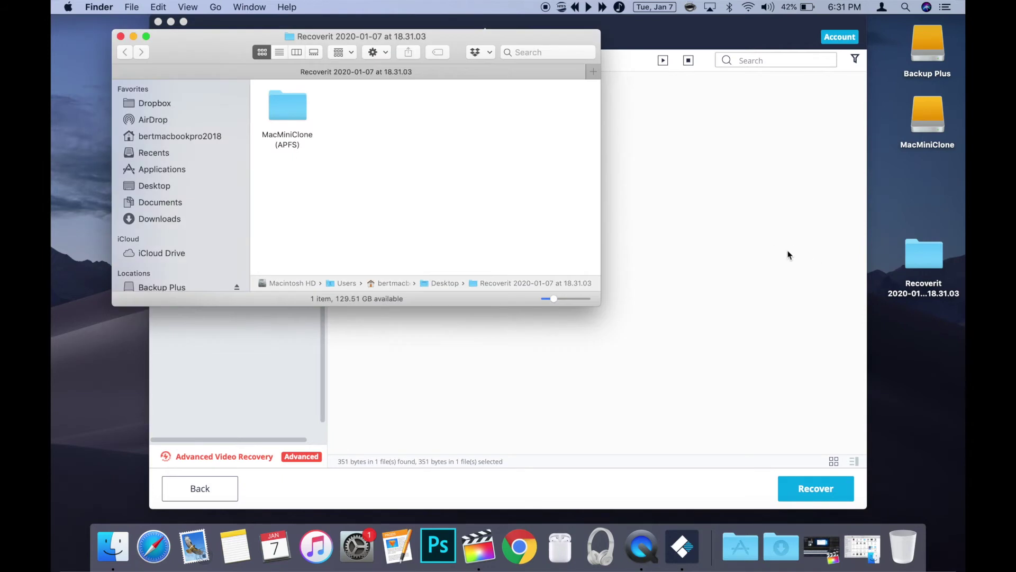
{"action": "double_click", "coordinate": [282, 105]}
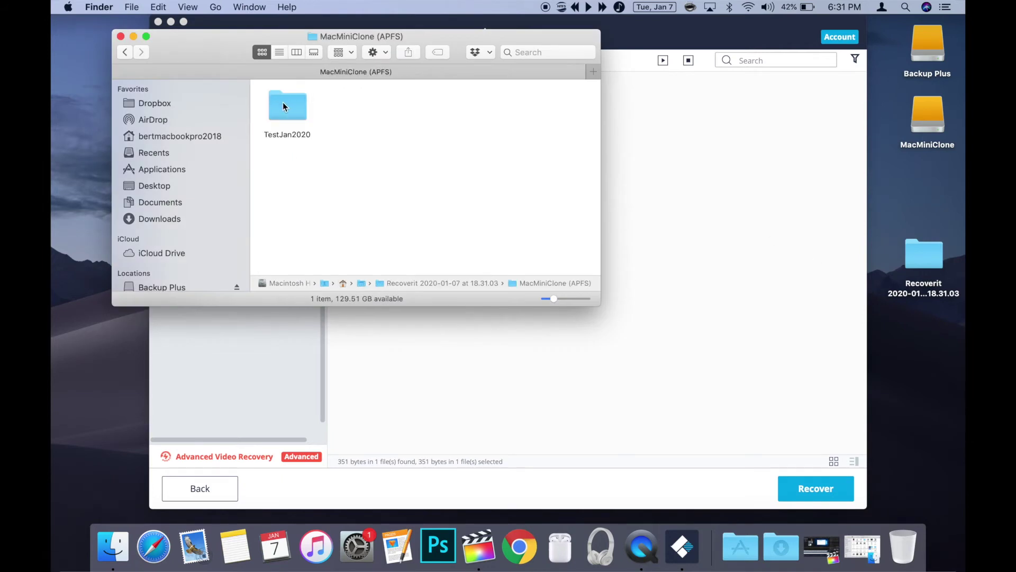
{"action": "double_click", "coordinate": [284, 104]}
{"action": "left_click", "coordinate": [283, 106]}
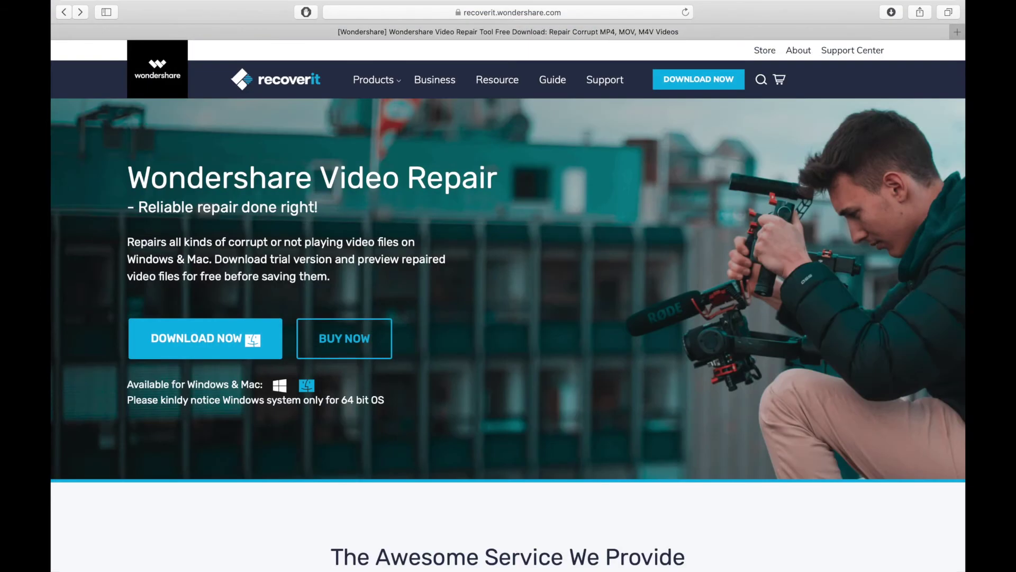
- Scroll the Video Repair page down to the 'How We Make Things Happen?' section
{"action": "scroll", "coordinate": [251, 324], "scroll_direction": "down", "scroll_amount": 5}
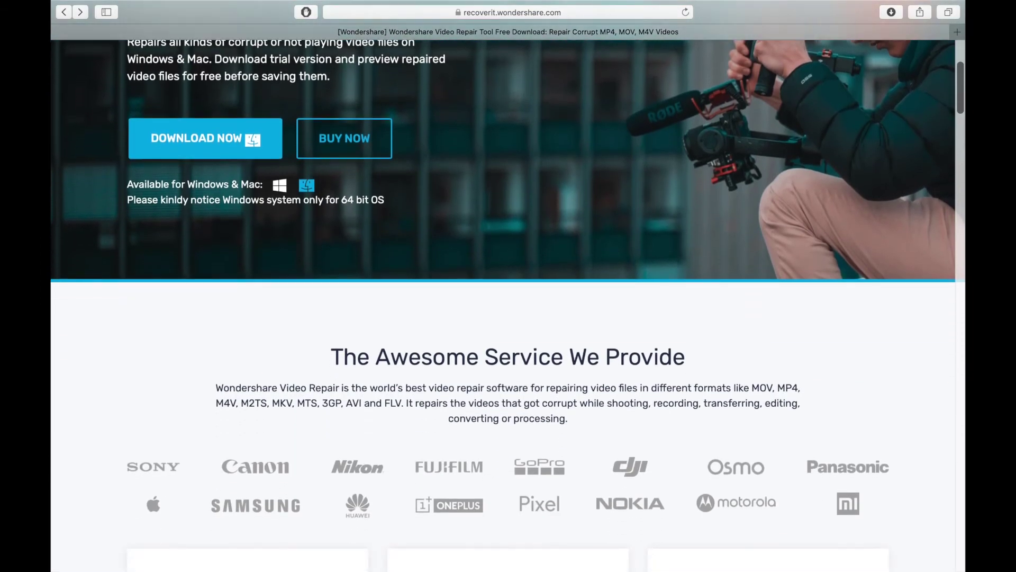
{"action": "scroll", "coordinate": [509, 302], "scroll_direction": "down", "scroll_amount": 8}
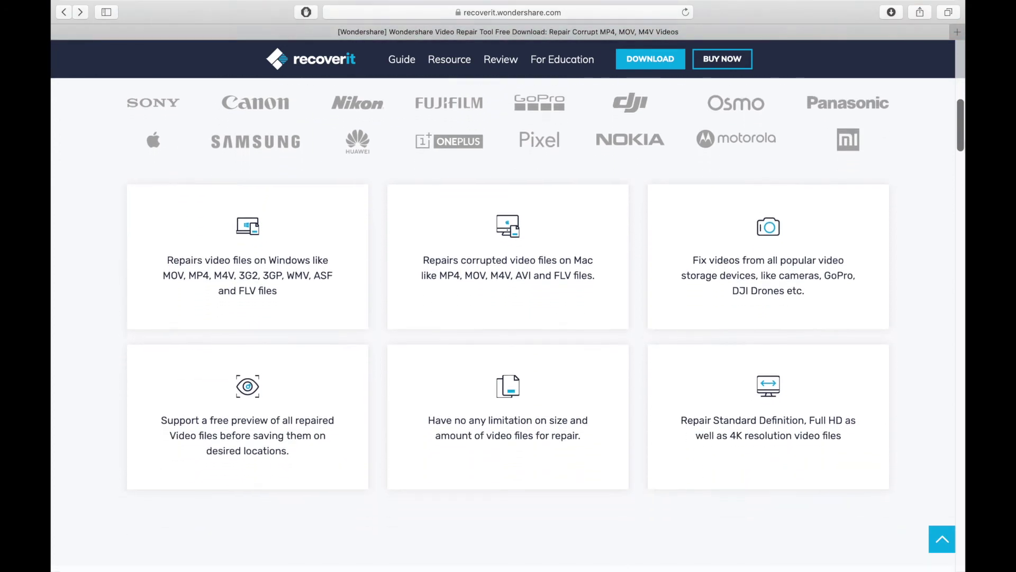
{"action": "scroll", "coordinate": [508, 302], "scroll_direction": "down", "scroll_amount": 10}
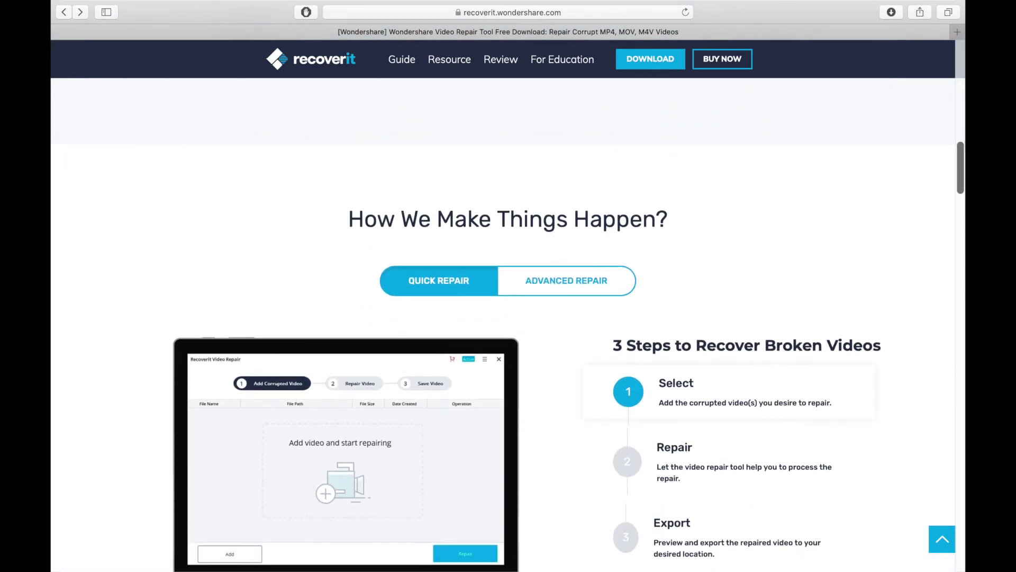
{"action": "scroll", "coordinate": [509, 302], "scroll_direction": "down", "scroll_amount": 7}
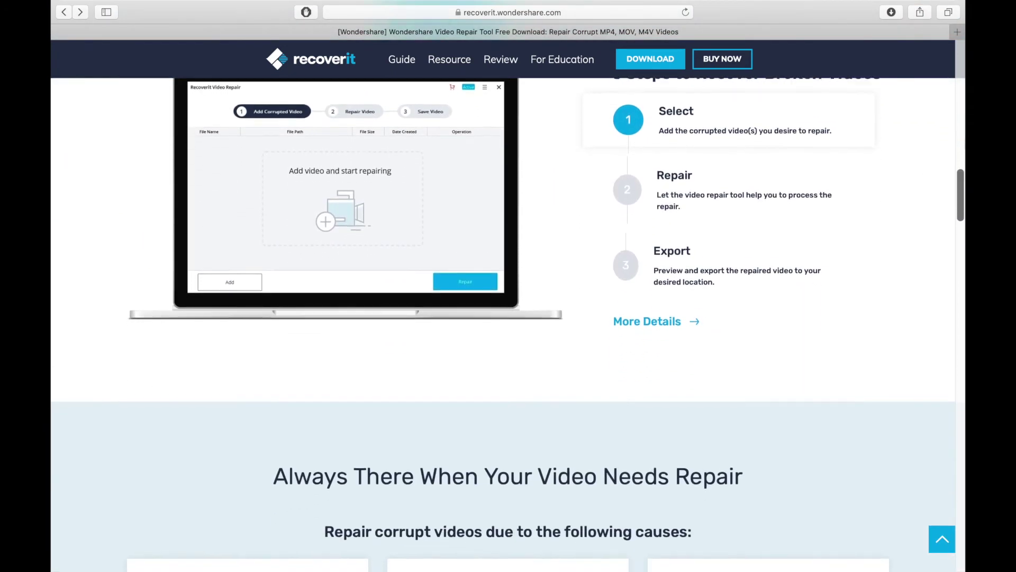
{"action": "scroll", "coordinate": [508, 302], "scroll_direction": "down", "scroll_amount": 8}
{"action": "scroll", "coordinate": [508, 302], "scroll_direction": "down", "scroll_amount": 7}
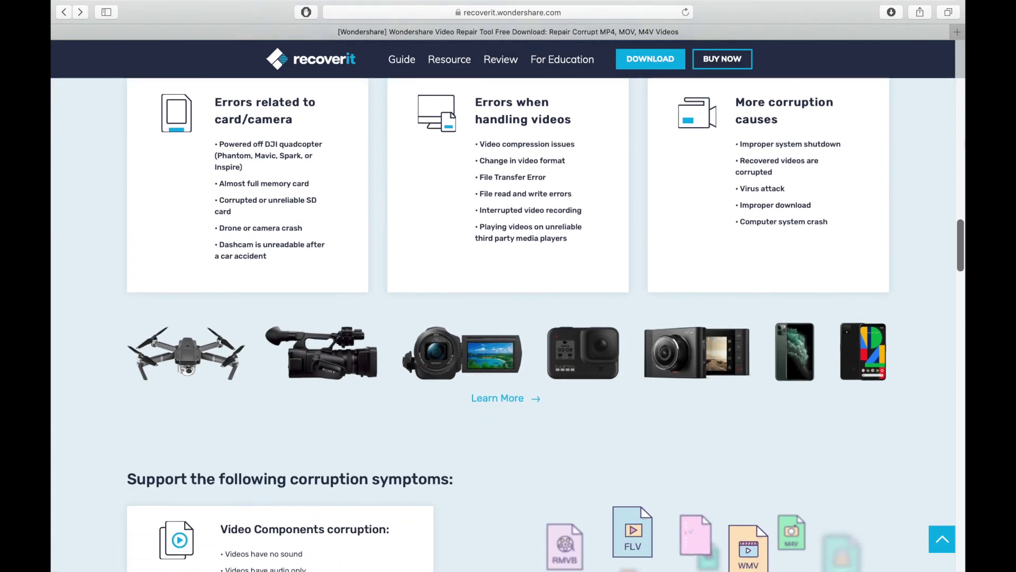
{"action": "scroll", "coordinate": [508, 302], "scroll_direction": "down", "scroll_amount": 5}
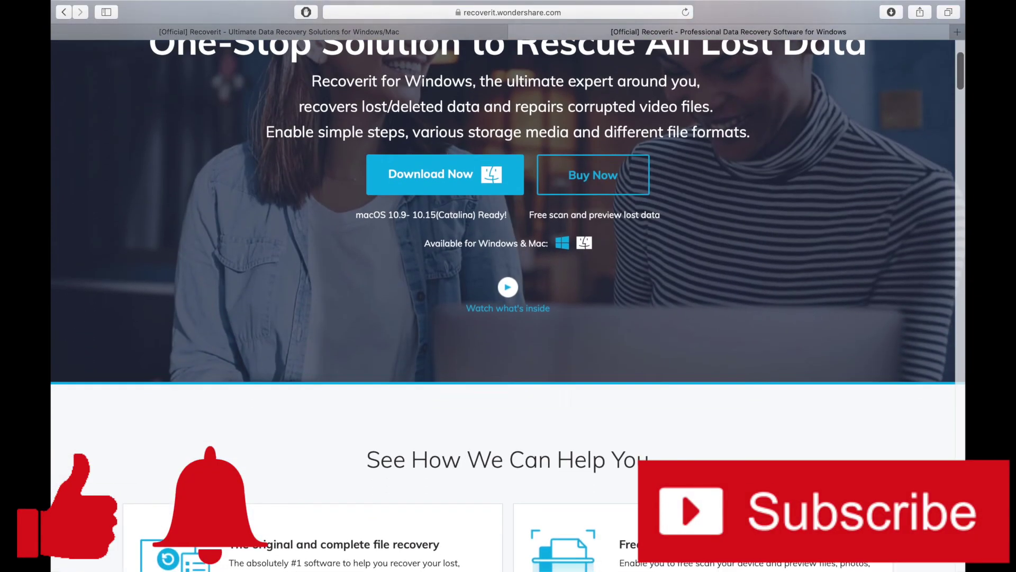
- Scroll the Recoverit page to the '1000+ Types and Formats of Files to Be Recovered' section
{"action": "scroll", "coordinate": [509, 287], "scroll_direction": "down", "scroll_amount": 4}
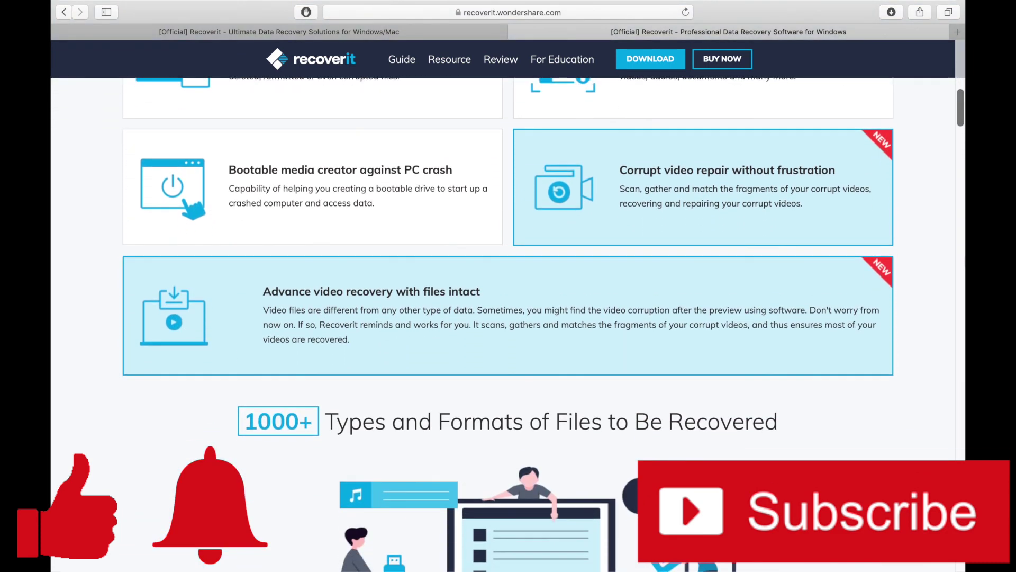
{"action": "scroll", "coordinate": [509, 286], "scroll_direction": "down", "scroll_amount": 4}
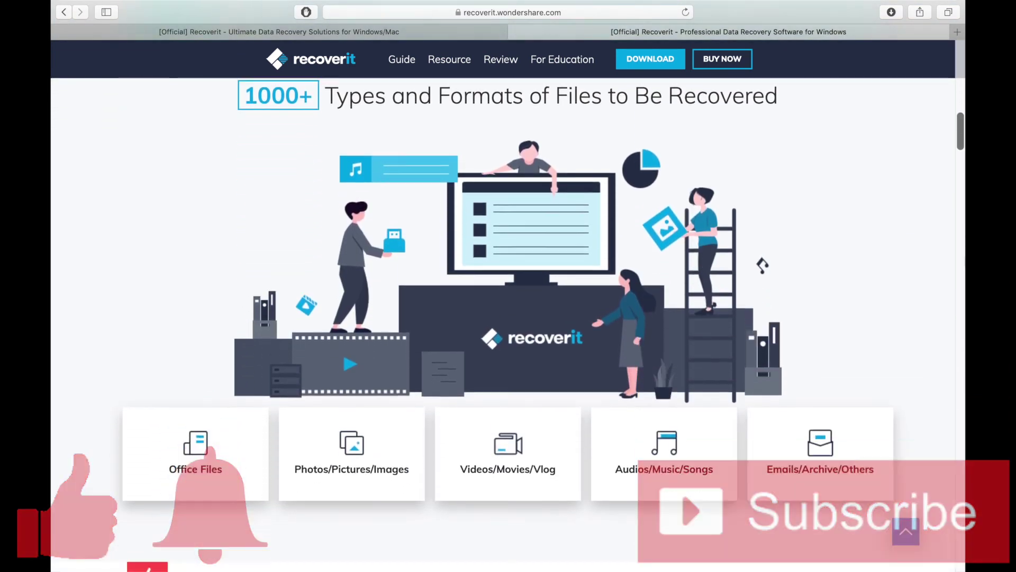